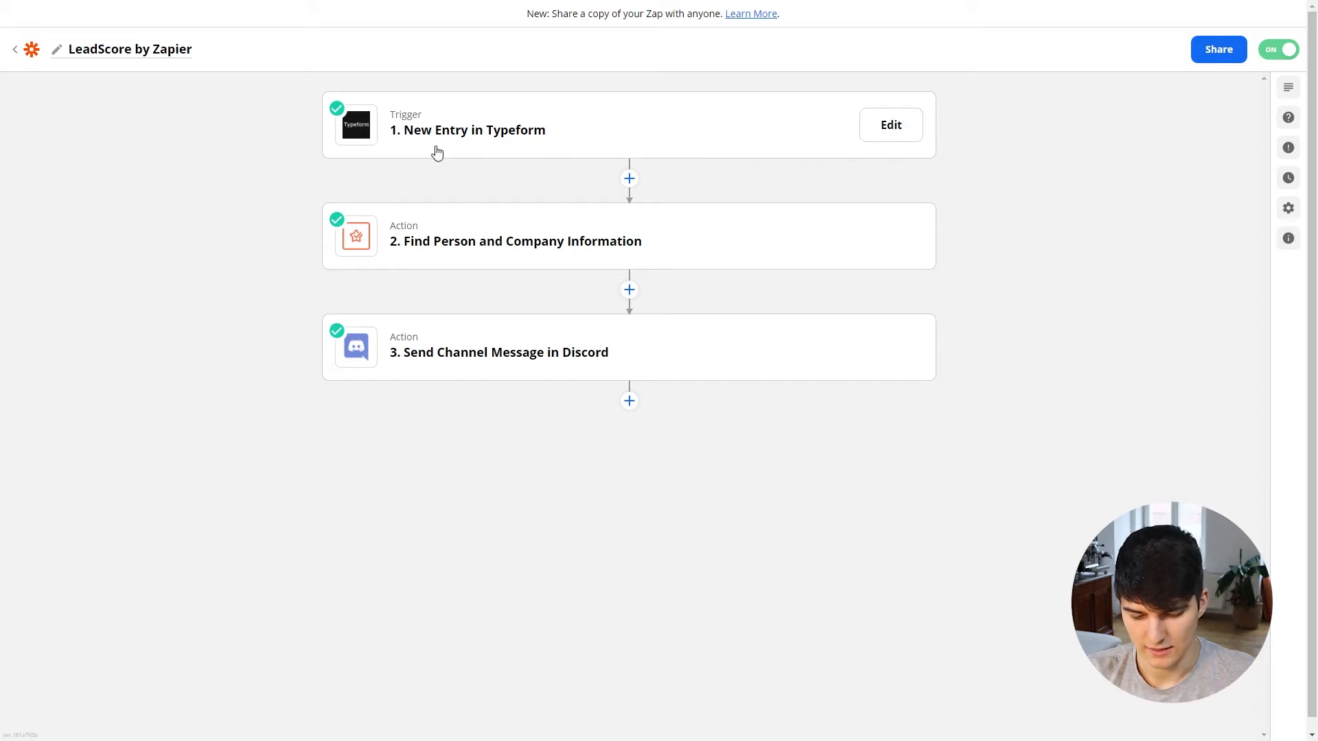
Step: Open the Lead Score step in the Zap editor and show its chosen app and event
key(ctrl+Tab)
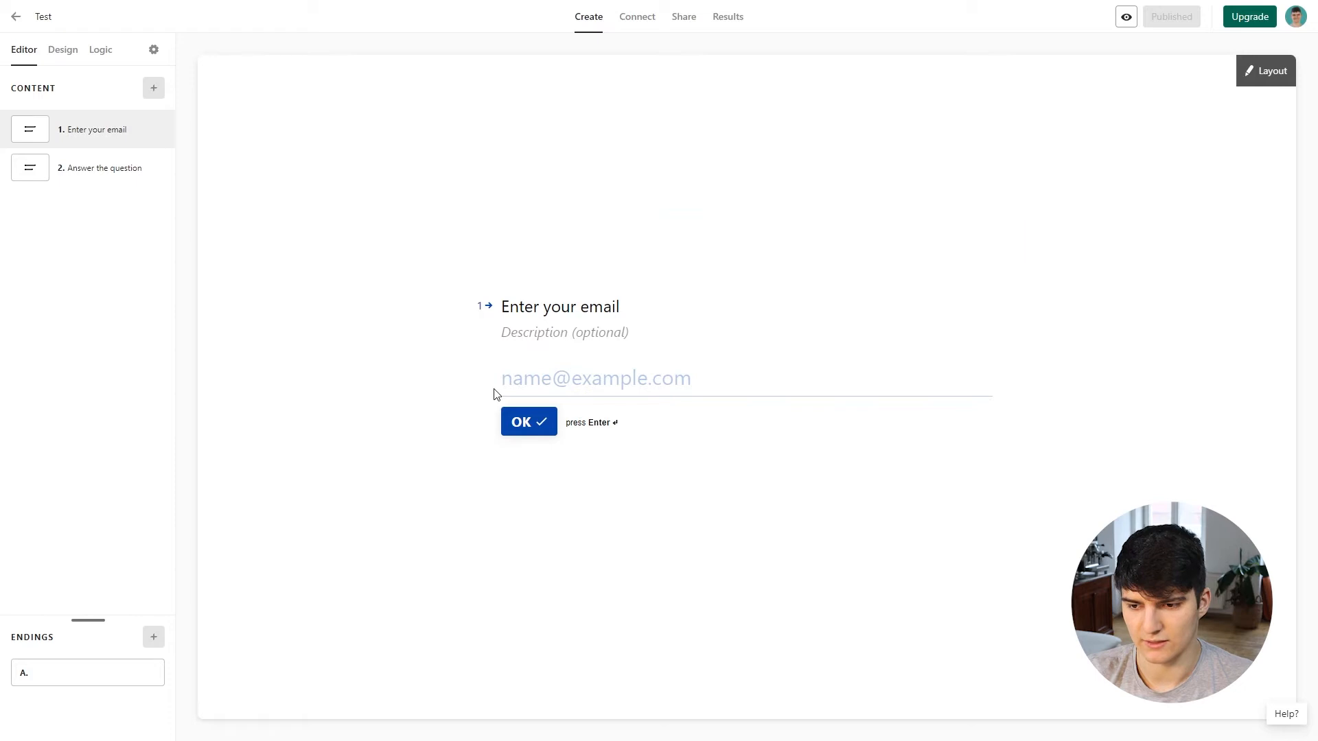
key(ctrl+shift+Tab)
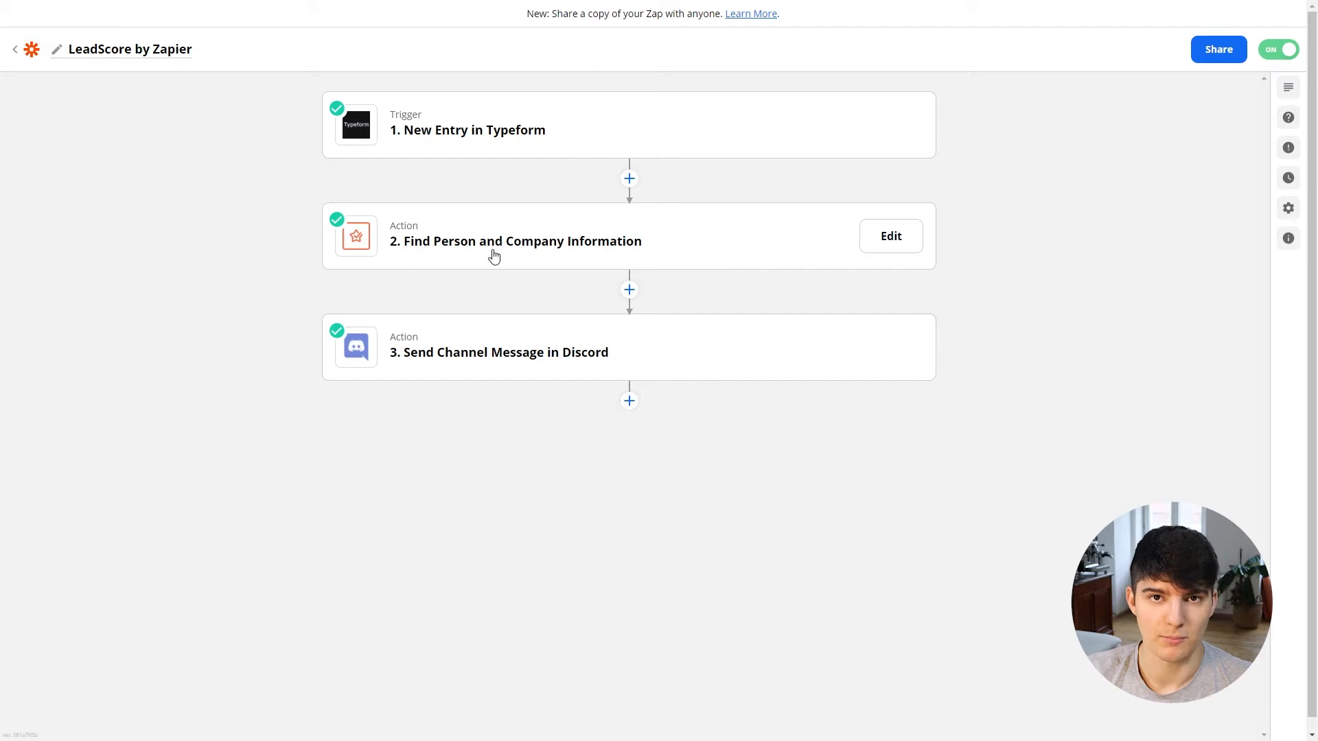
click(433, 249)
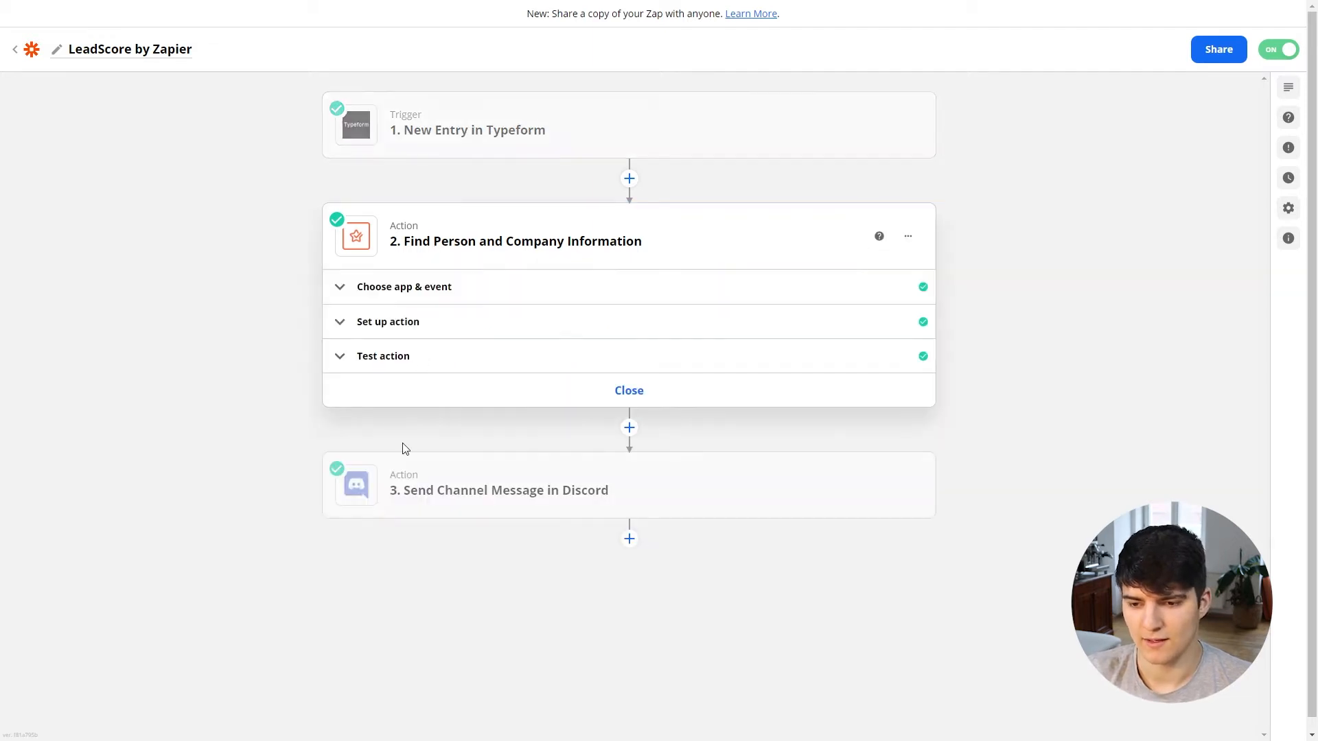
click(425, 288)
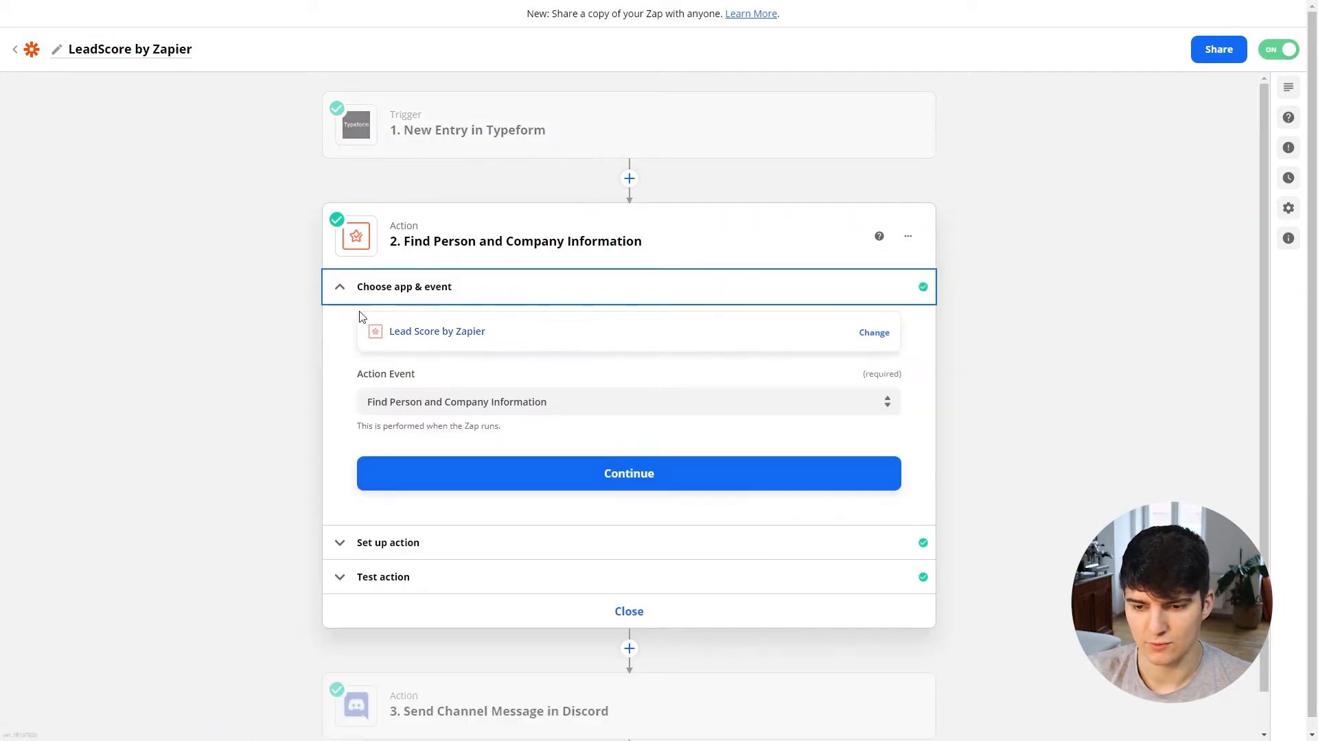
Step: Keep Lead Score by Zapier with the Find Person and Company Information event and continue
click(386, 334)
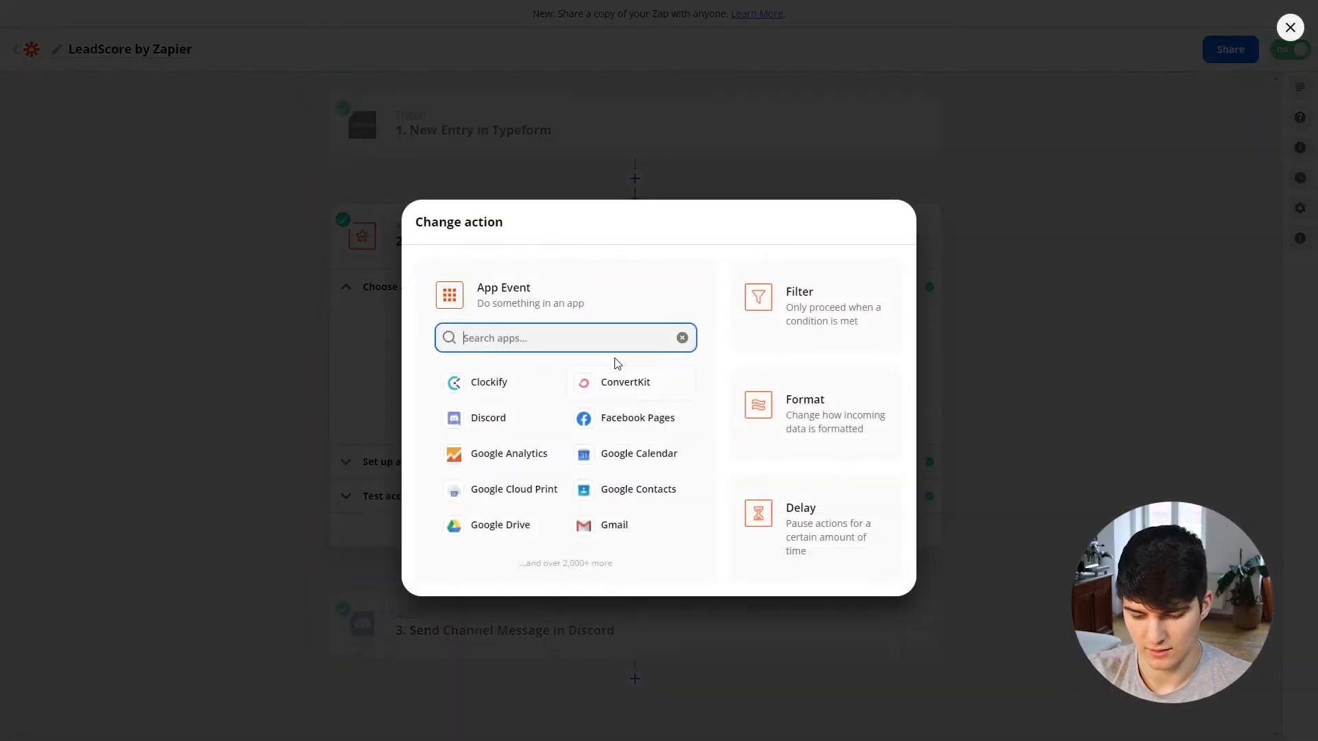
text(lead)
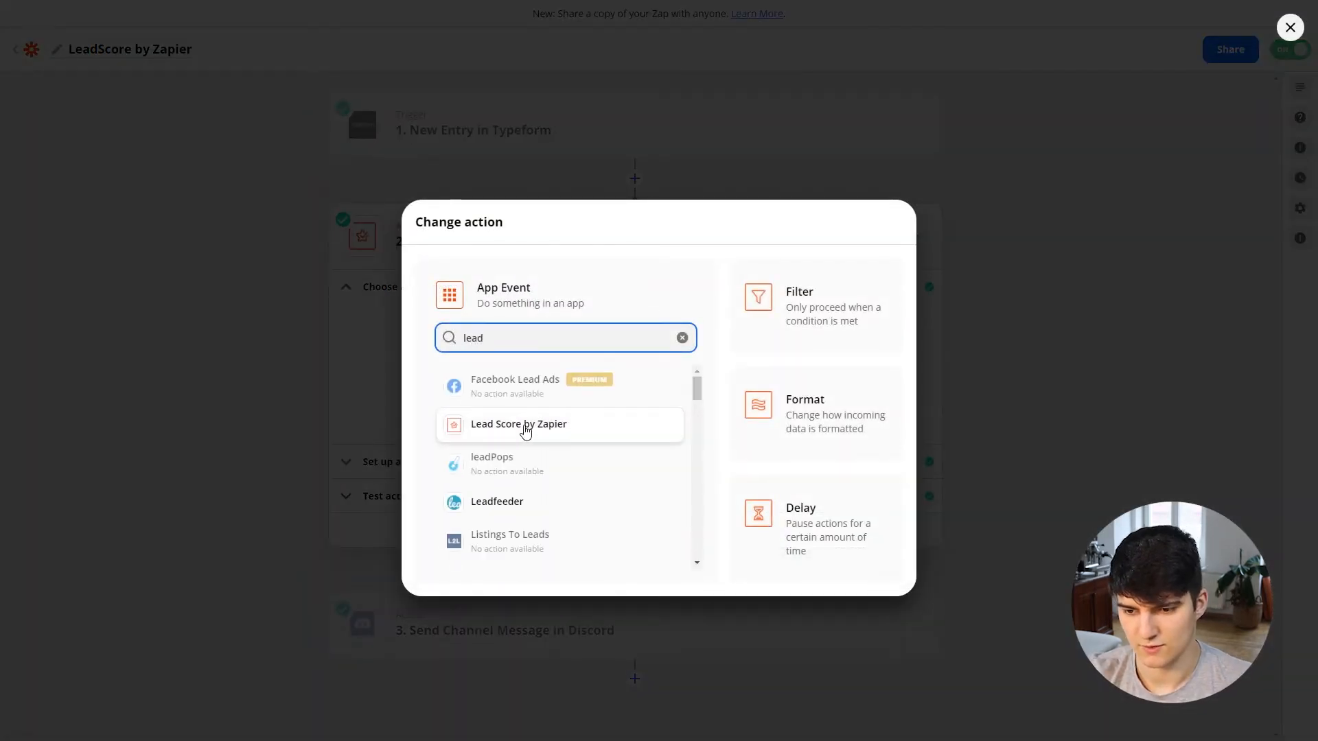
click(1036, 402)
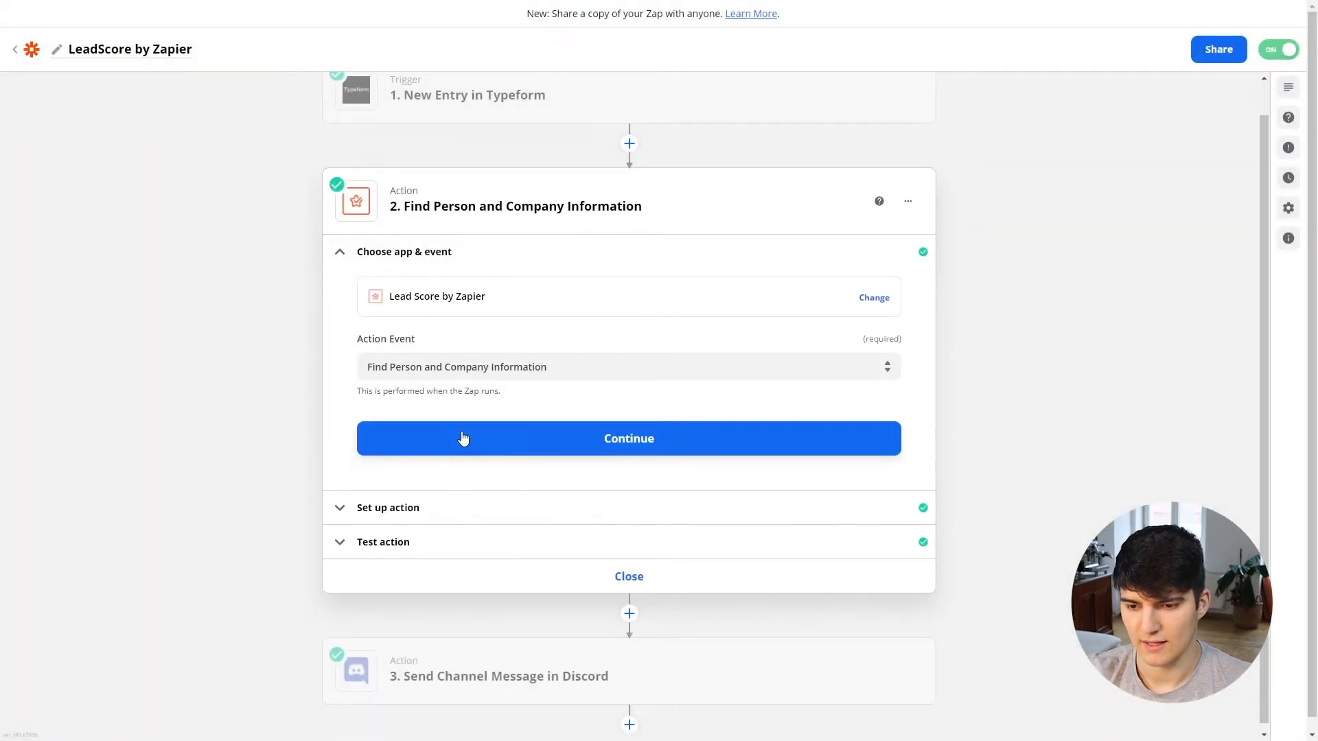
click(375, 361)
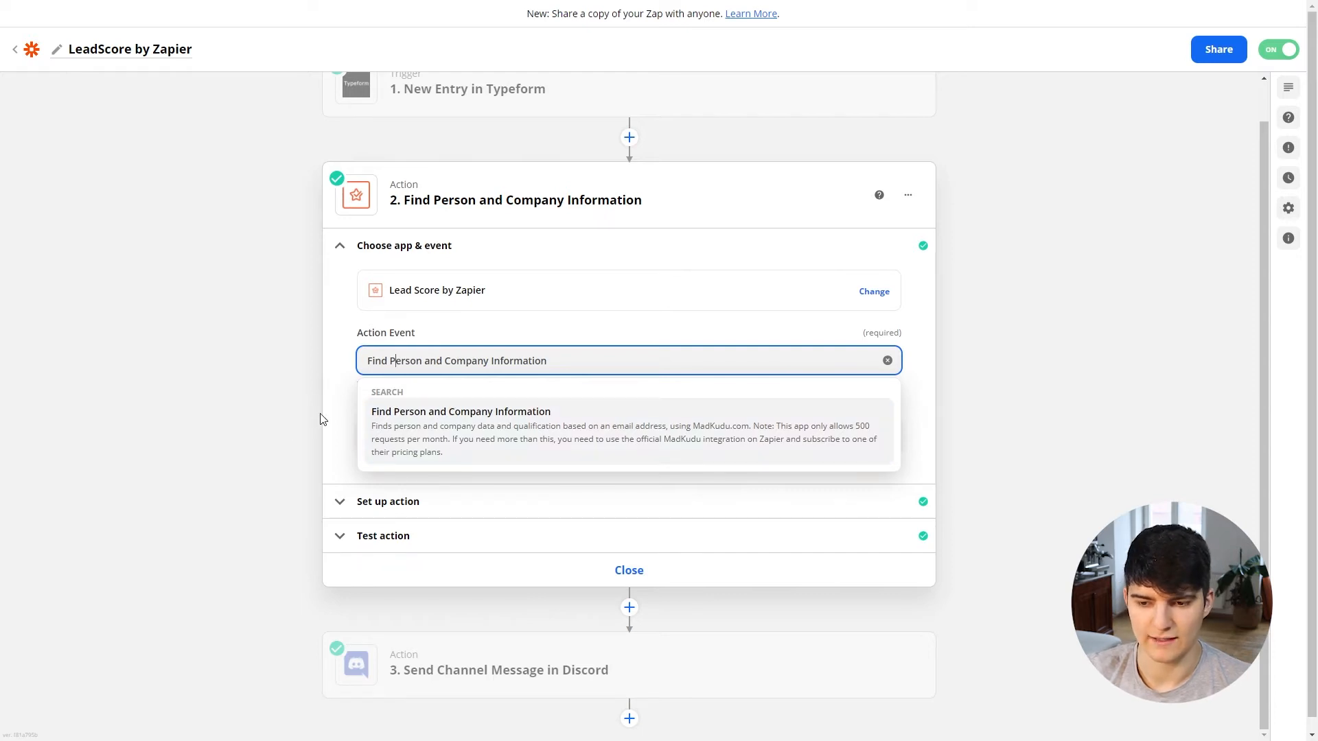
click(341, 426)
scroll(532, 227, up, 1)
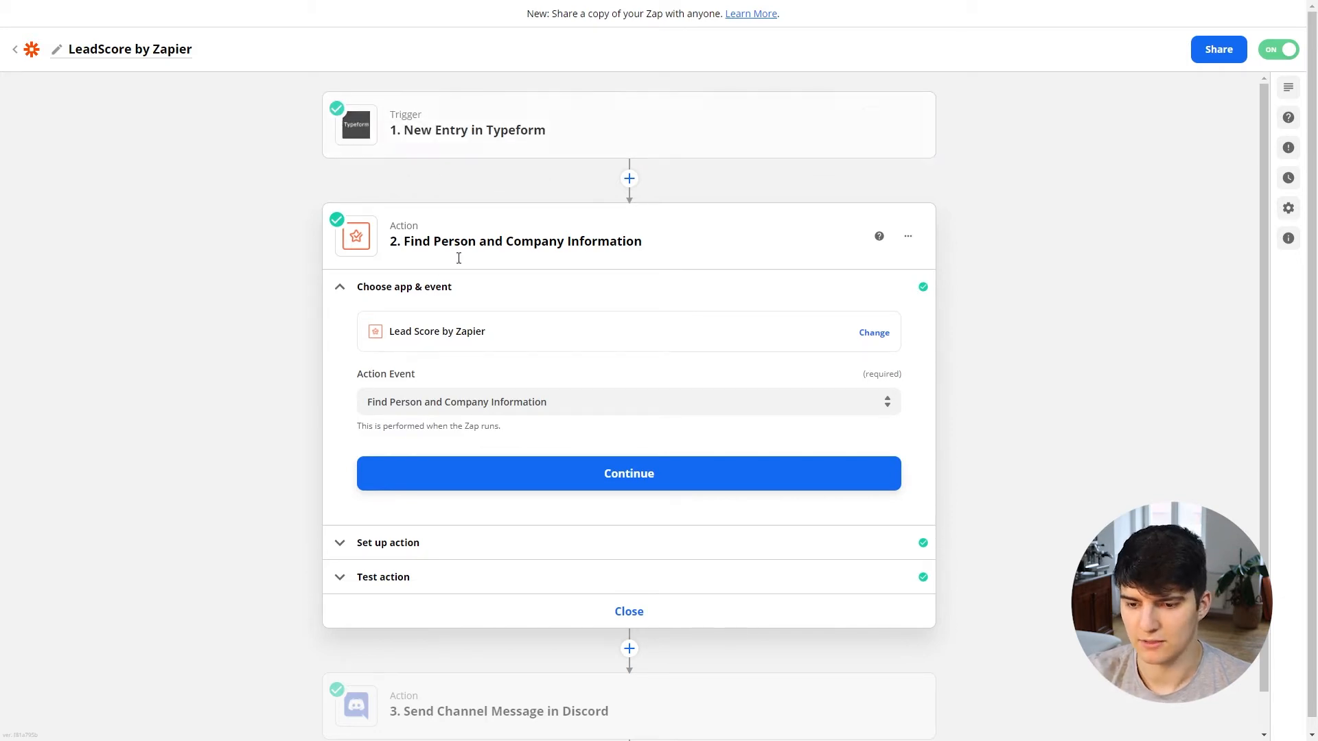
click(553, 467)
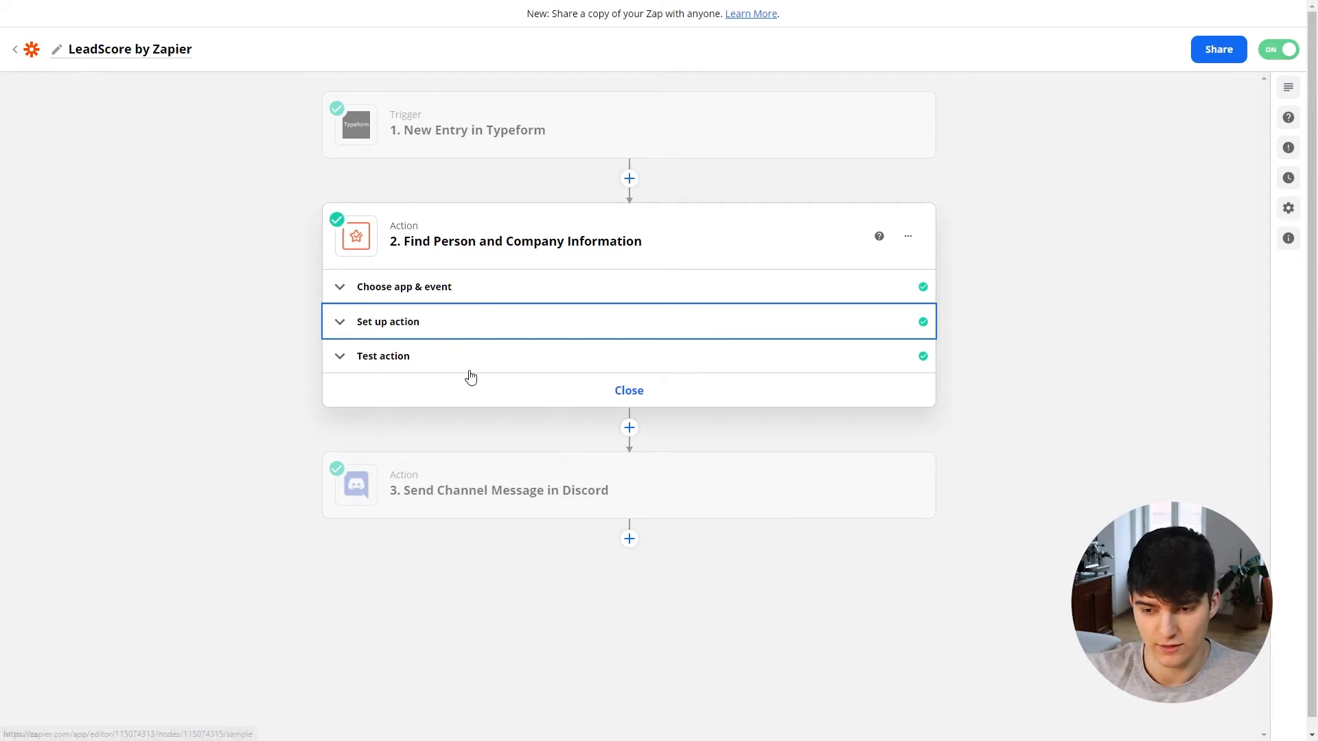
Step: Review Set up action: Email mapped to the Typeform 'Enter your email' answer, nothing-found success False
click(459, 331)
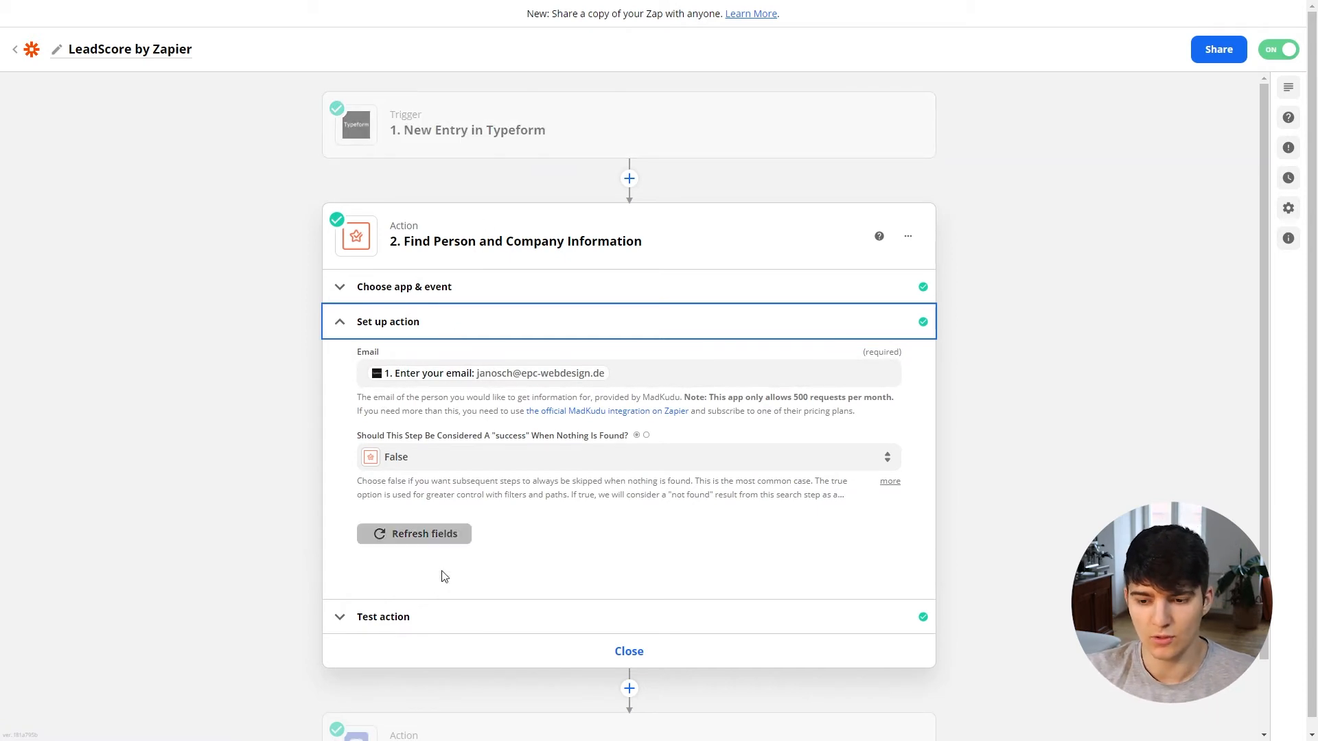
scroll(441, 542, down, 1)
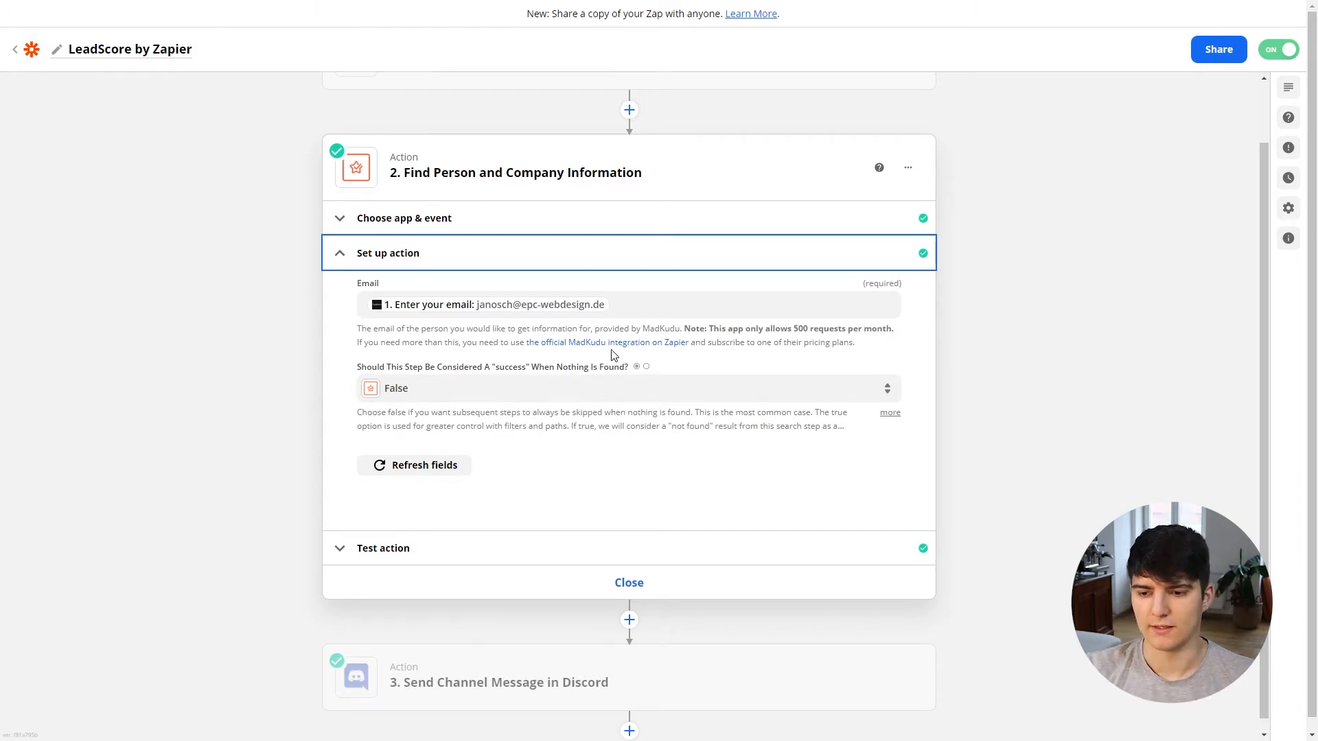
scroll(528, 454, down, 1)
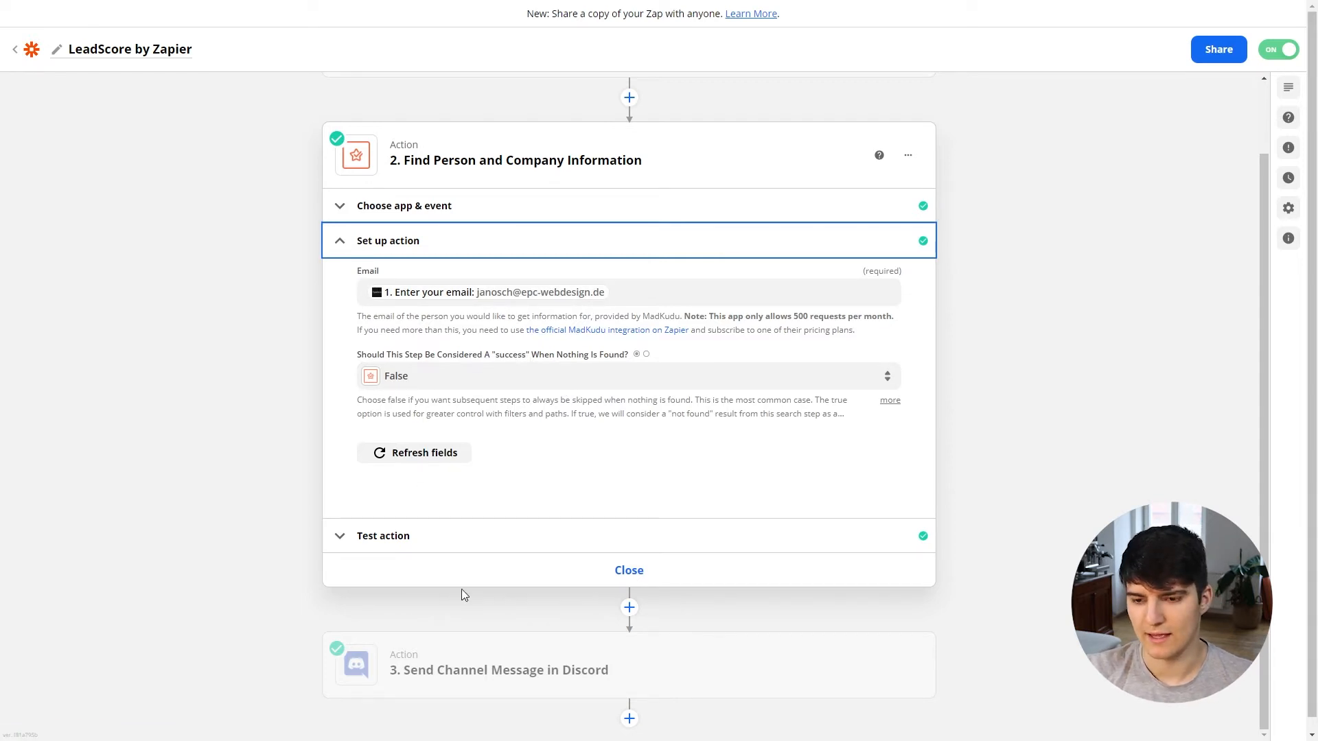
scroll(494, 511, down, 1)
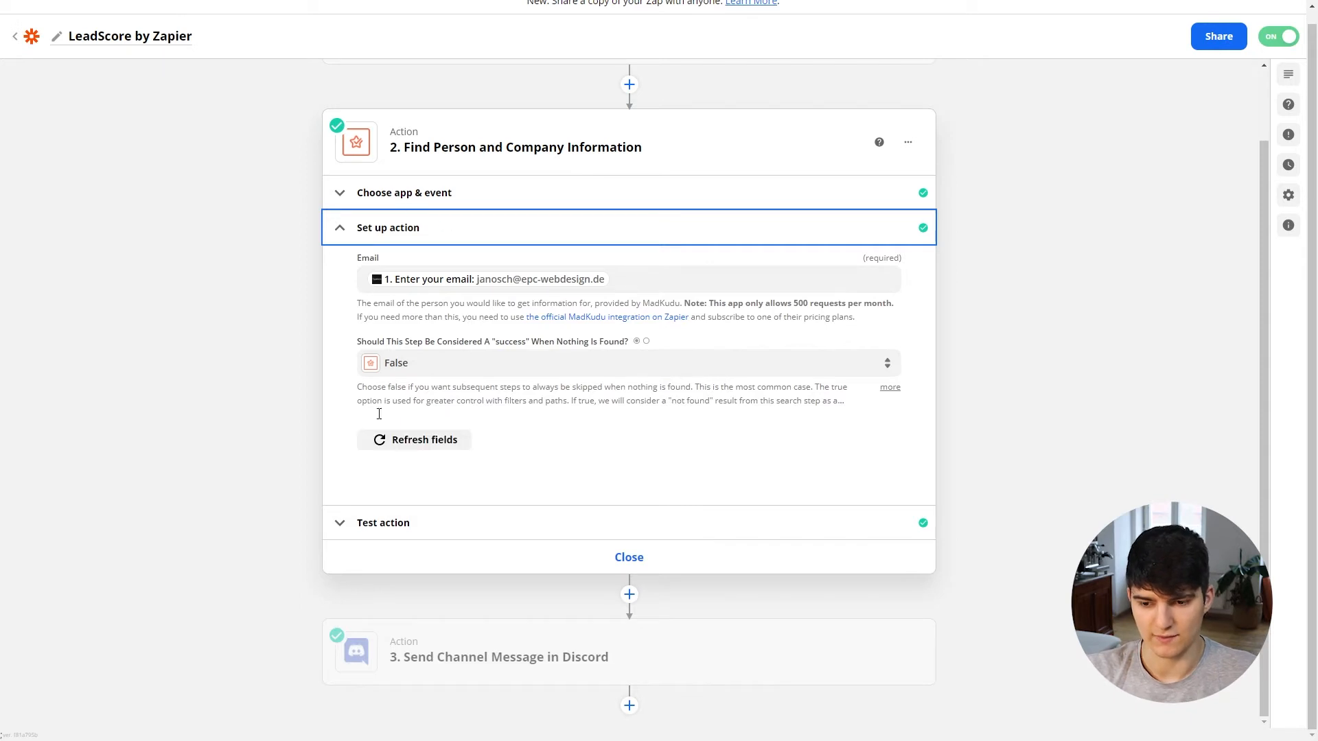
Step: Inspect the test result showing the Unilever lead scored 69 in the medium segment
click(422, 527)
scroll(648, 408, down, 10)
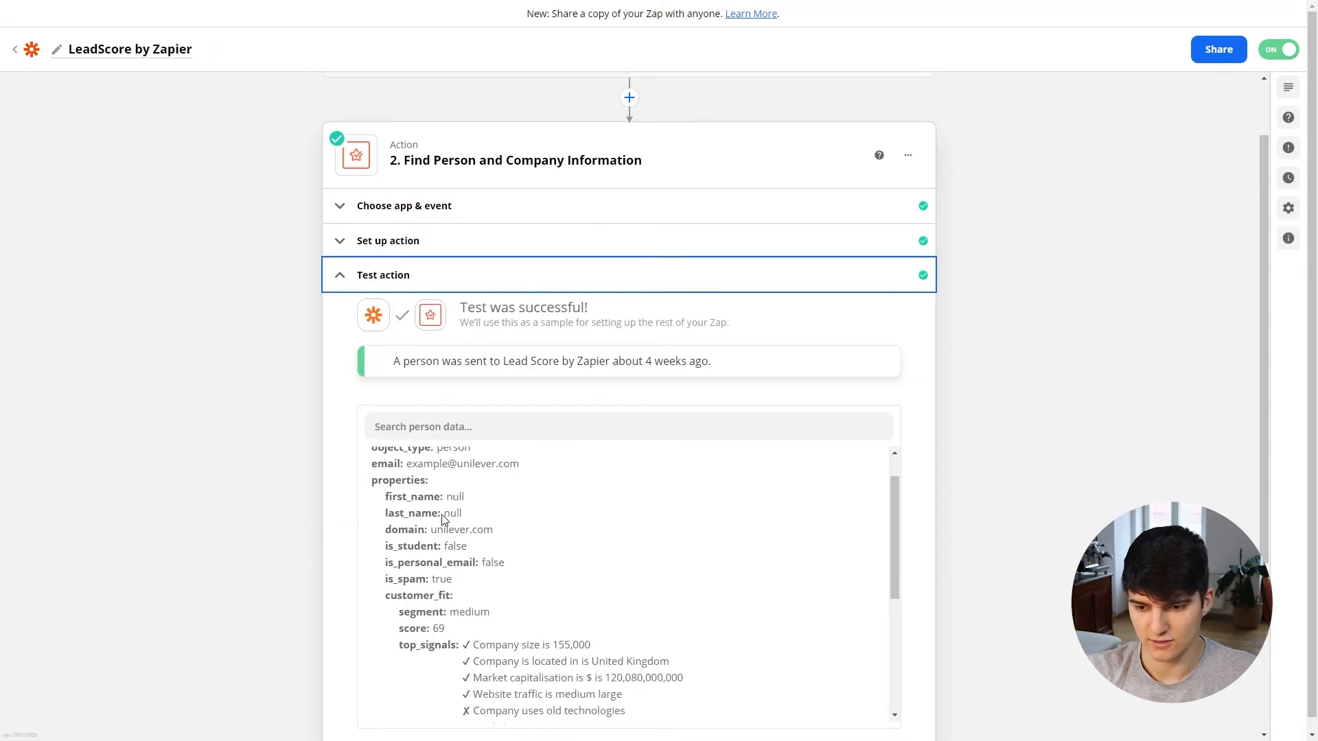
scroll(649, 408, down, 1)
scroll(499, 407, up, 4)
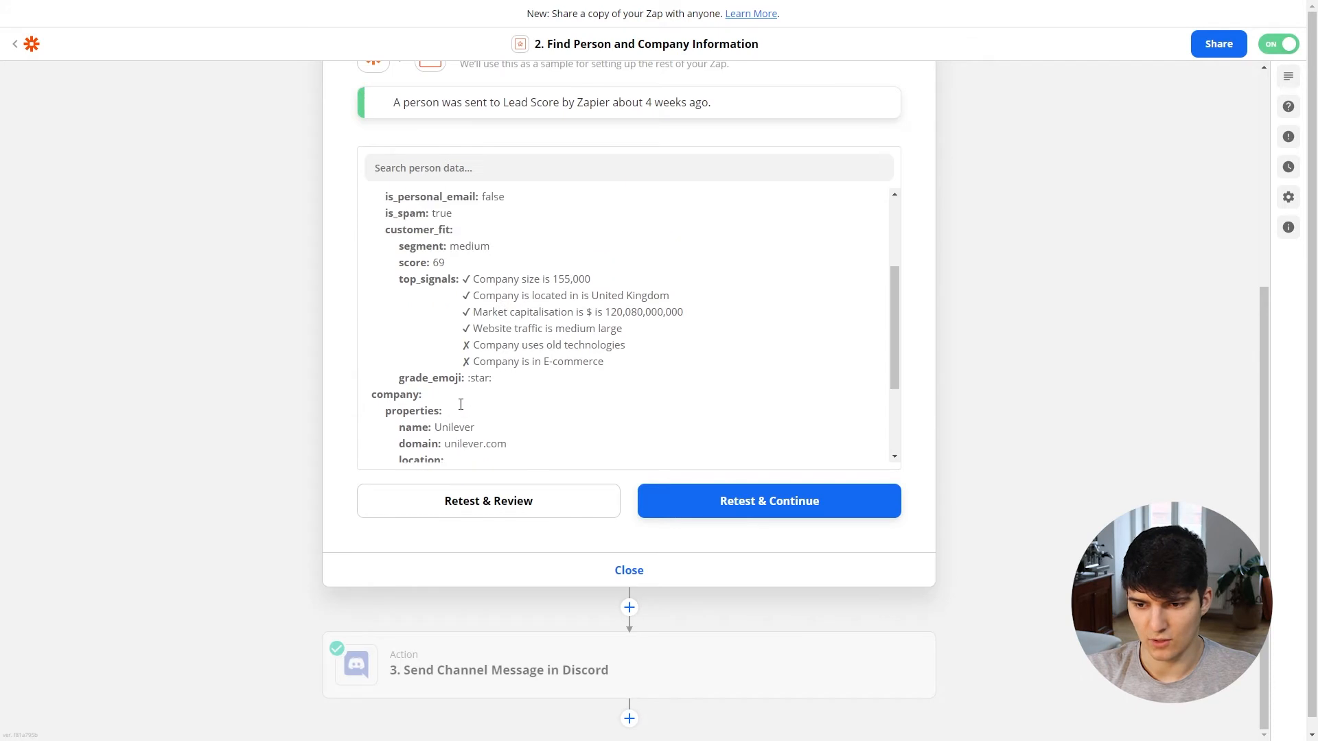
scroll(499, 407, up, 4)
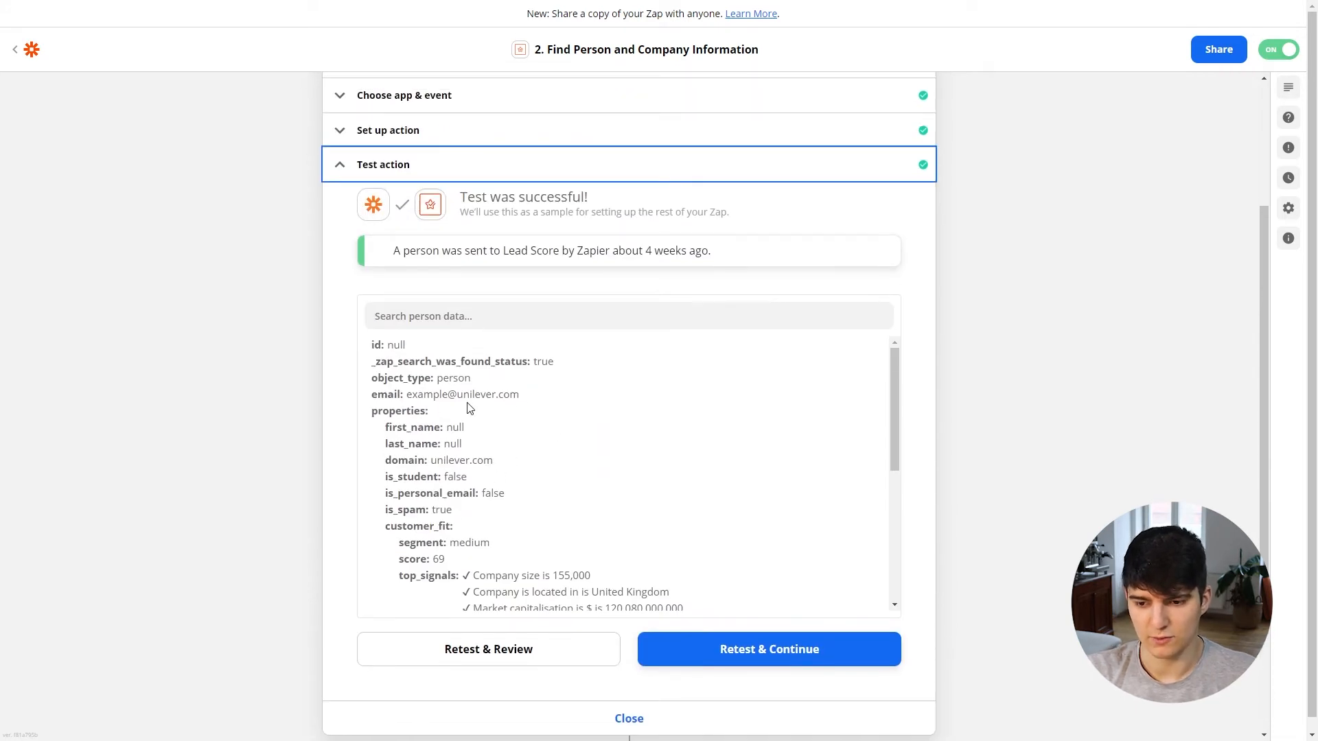
scroll(528, 517, up, 3)
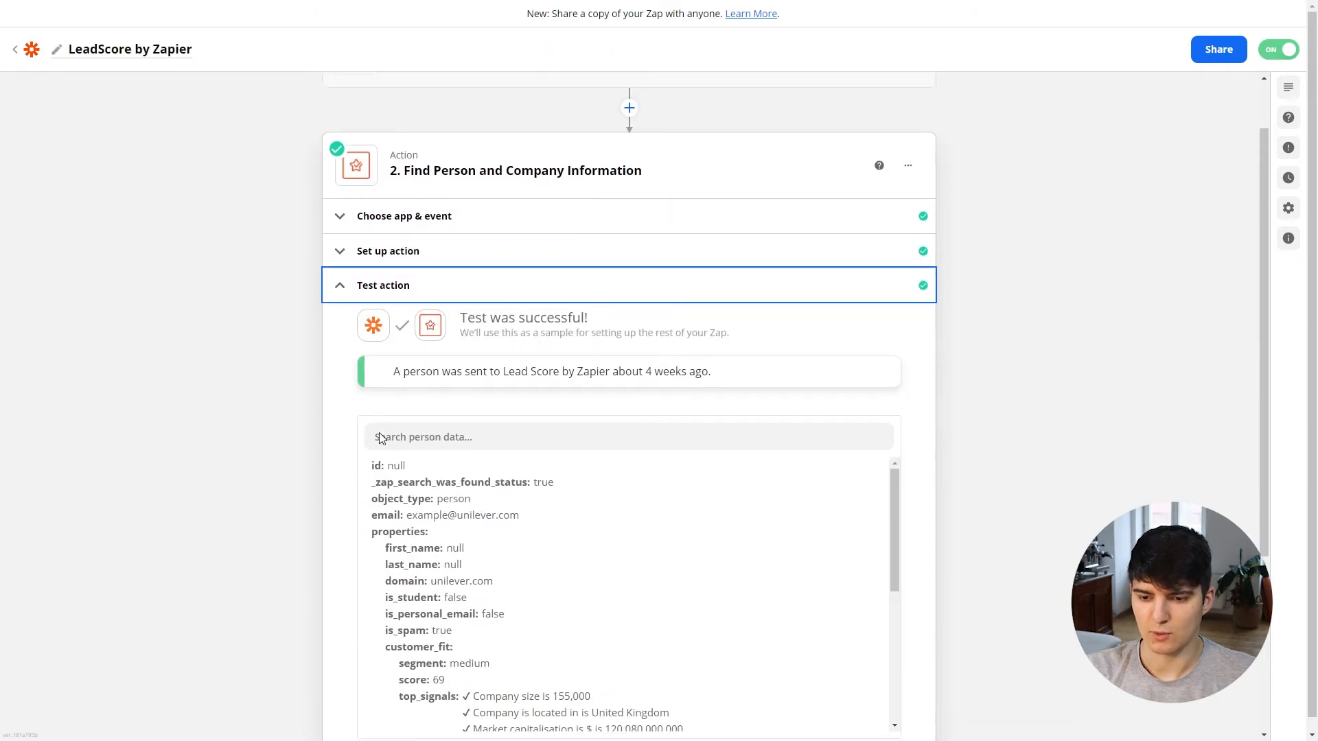
scroll(385, 431, down, 3)
scroll(395, 432, down, 6)
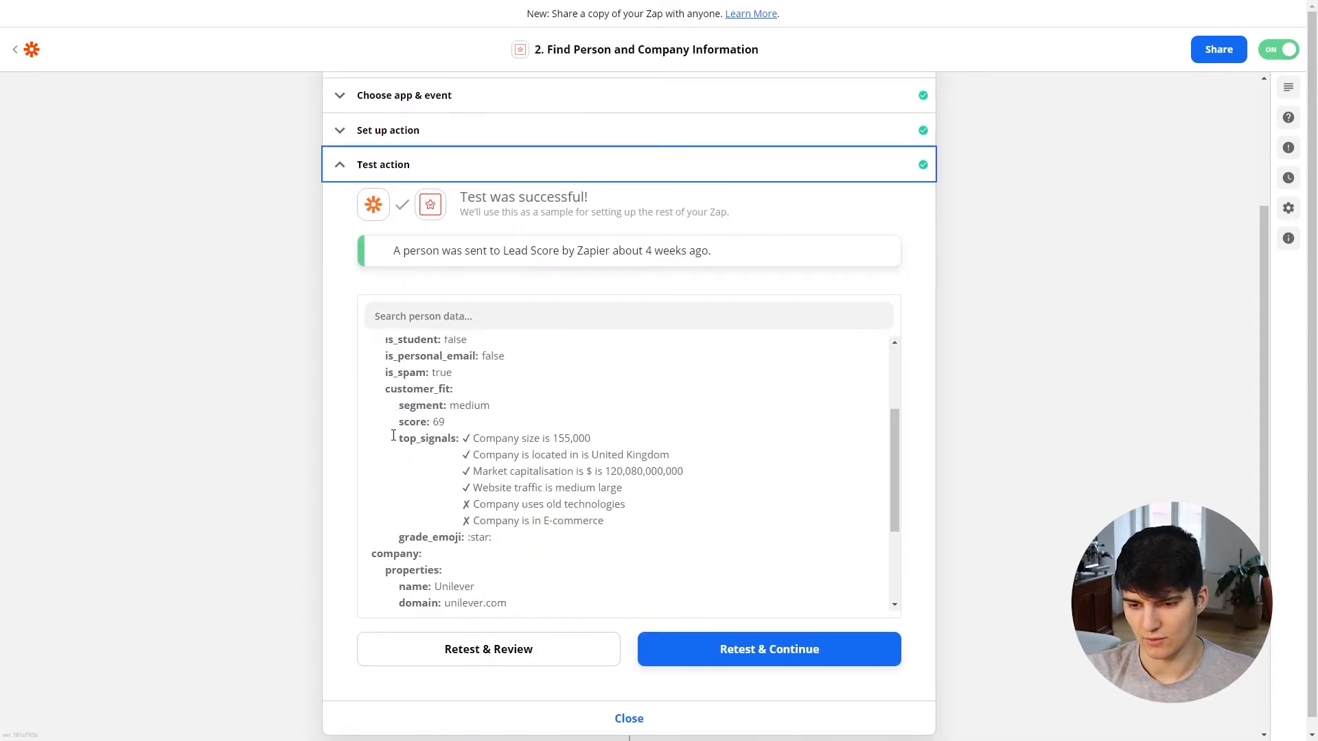
scroll(508, 477, up, 4)
scroll(508, 477, down, 1)
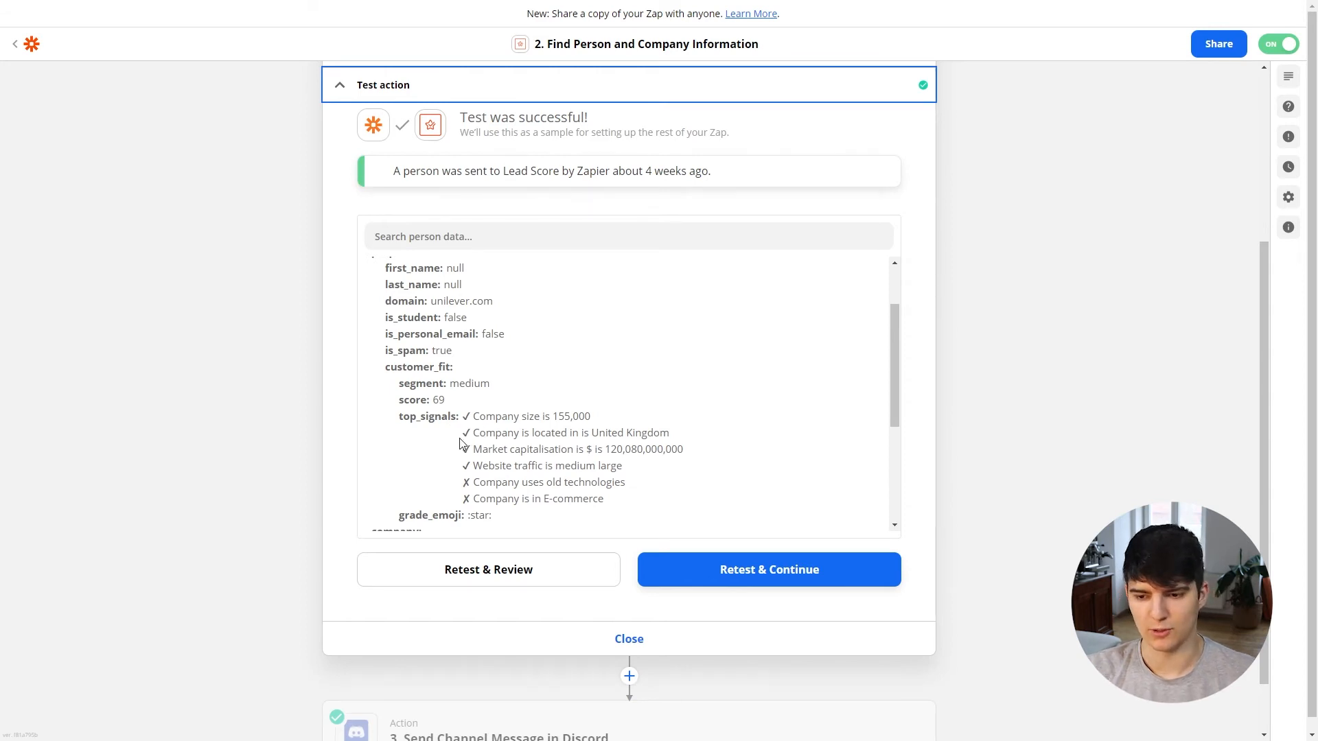
scroll(485, 430, down, 2)
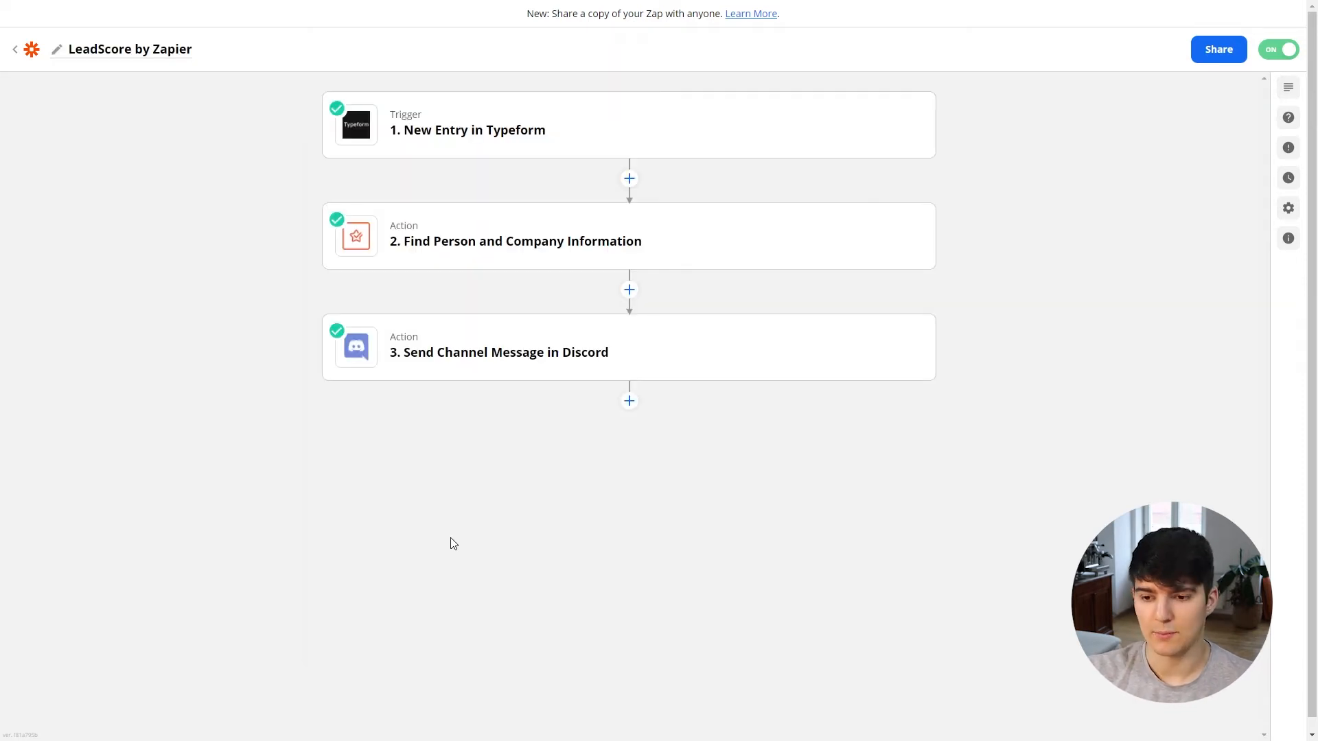
Step: Set the Discord message step's channel to general and close the step
click(528, 358)
click(410, 473)
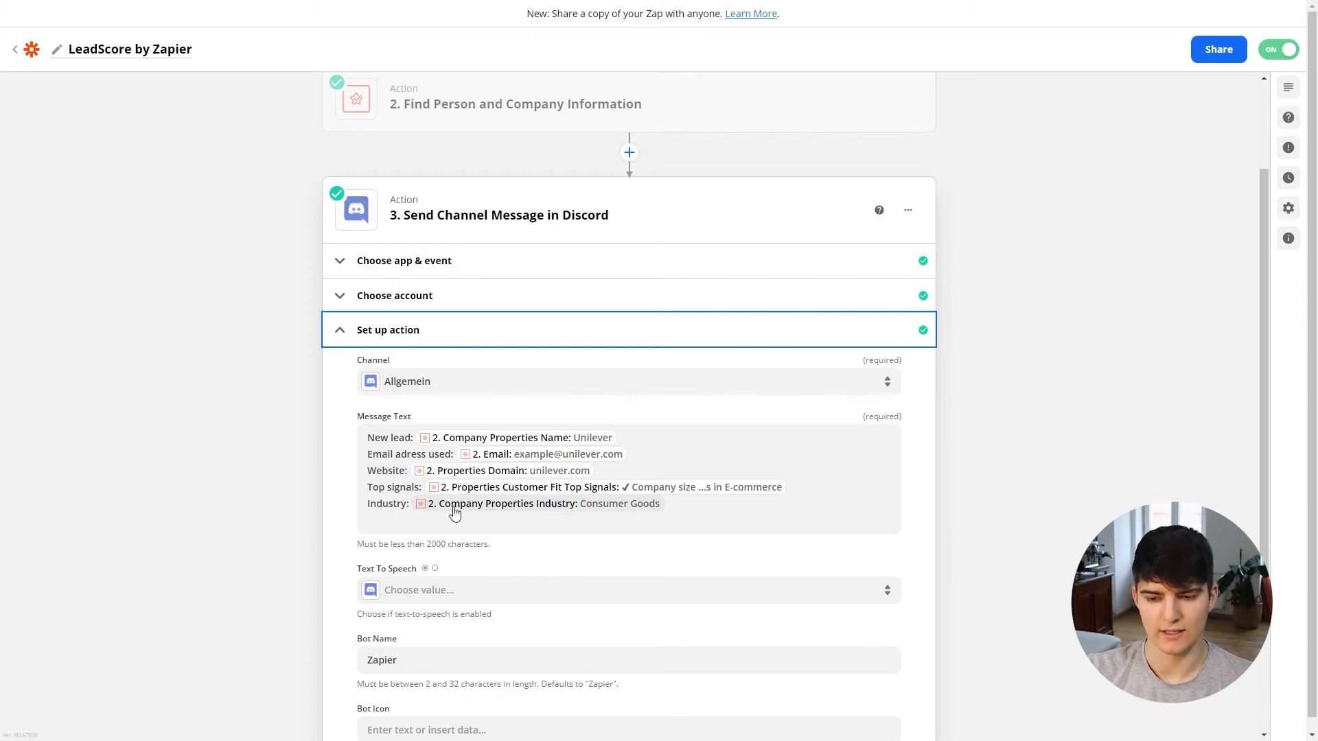
scroll(455, 511, down, 2)
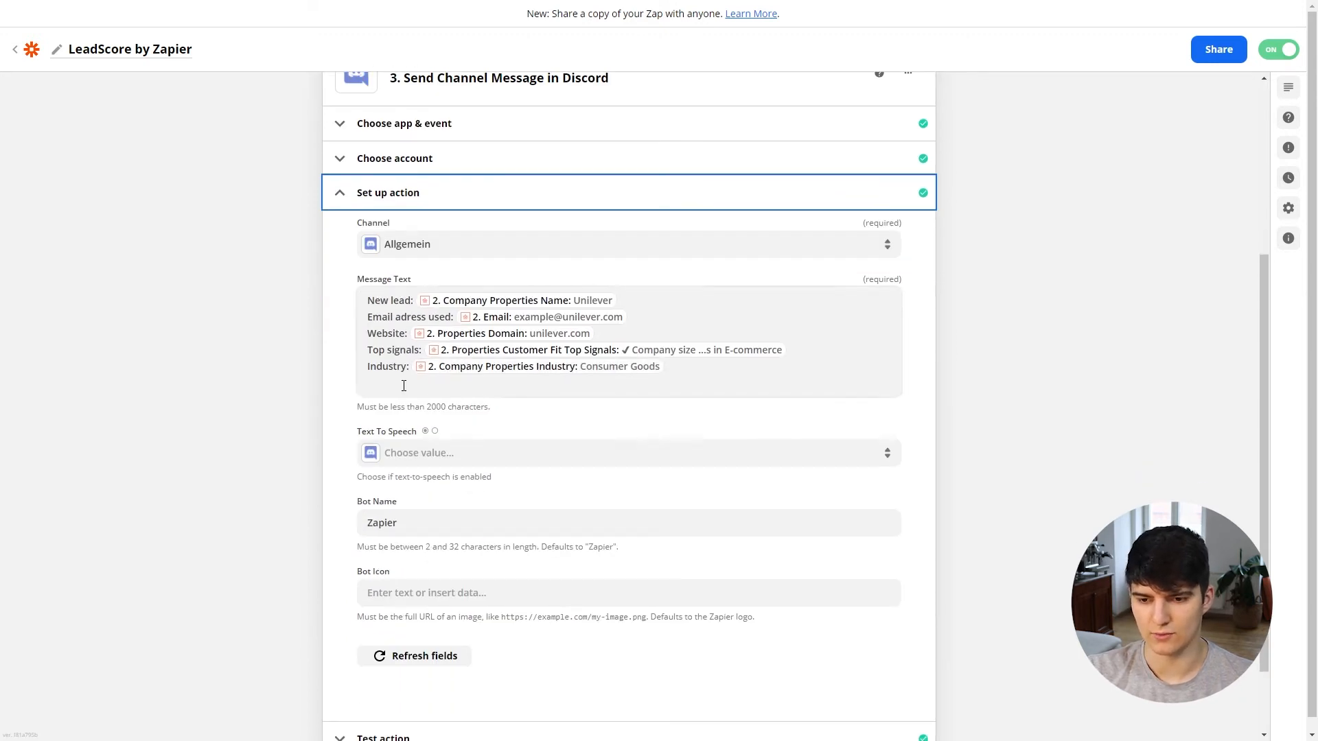
click(506, 237)
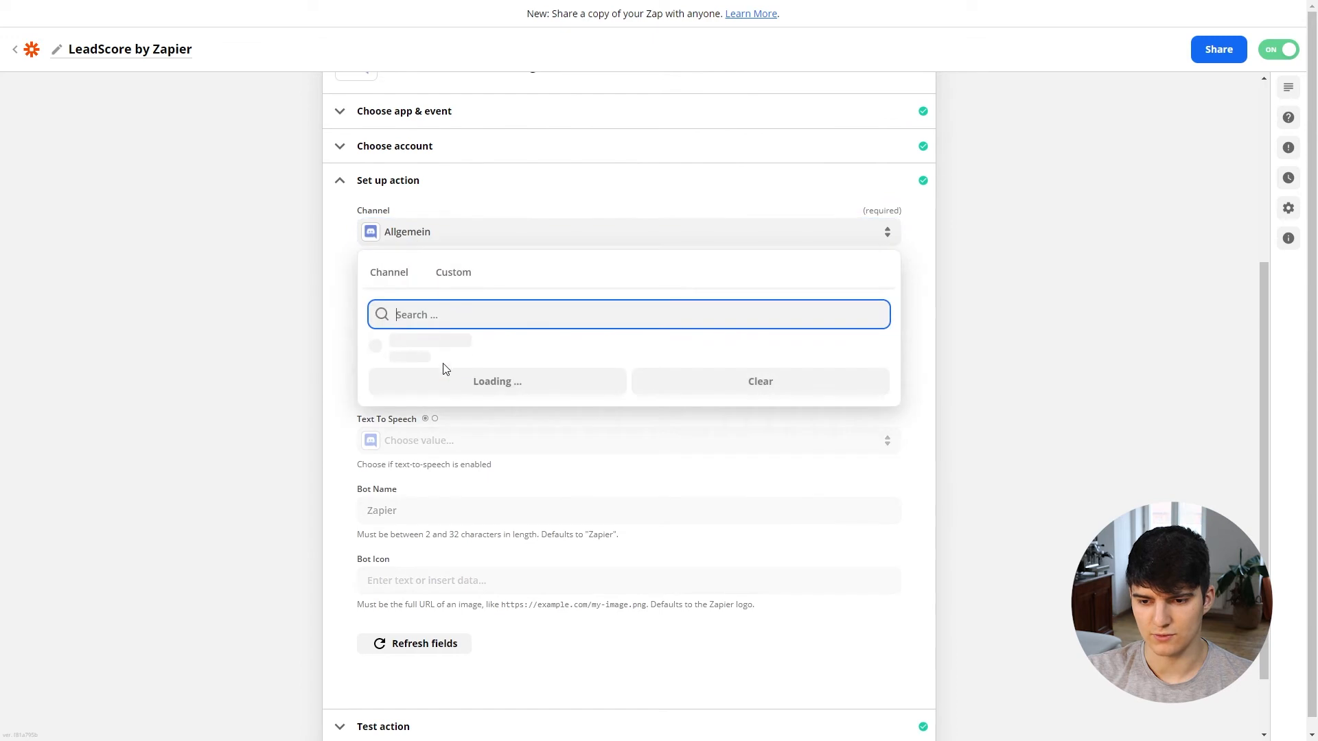
click(433, 354)
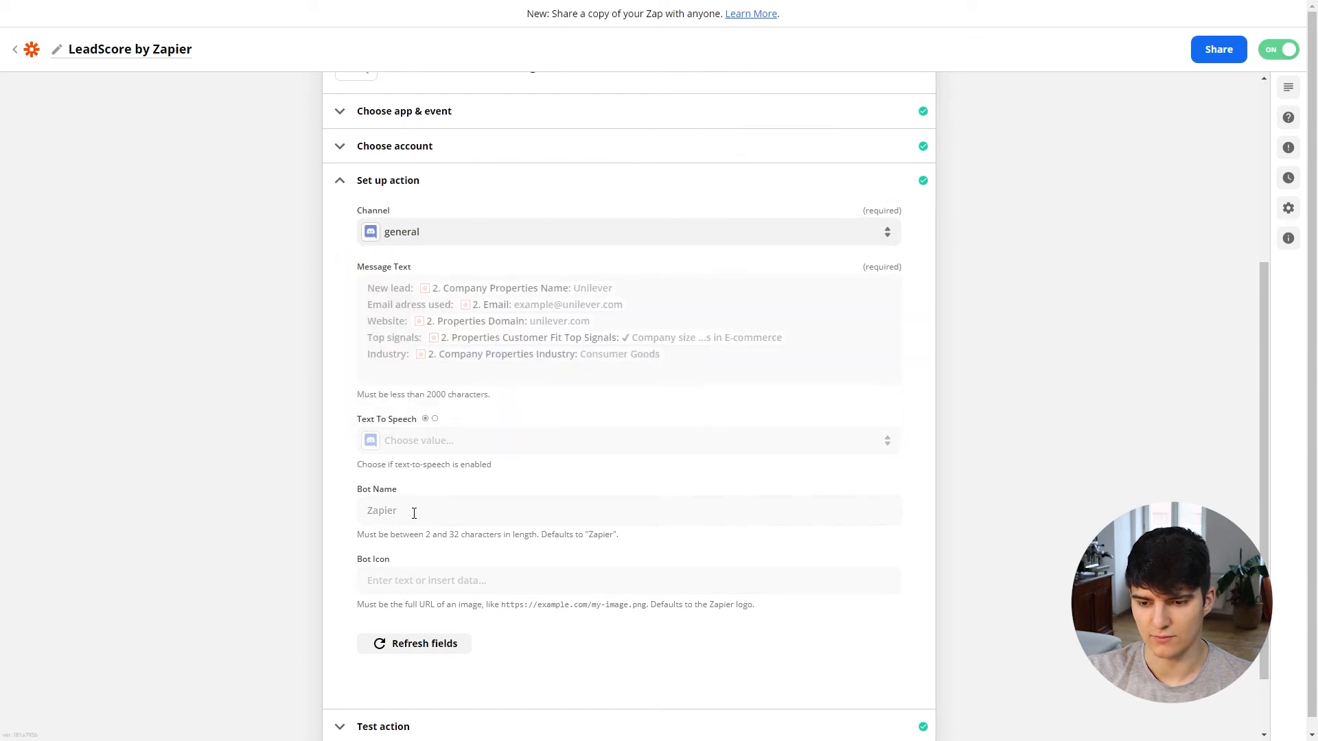
scroll(414, 514, down, 2)
click(649, 687)
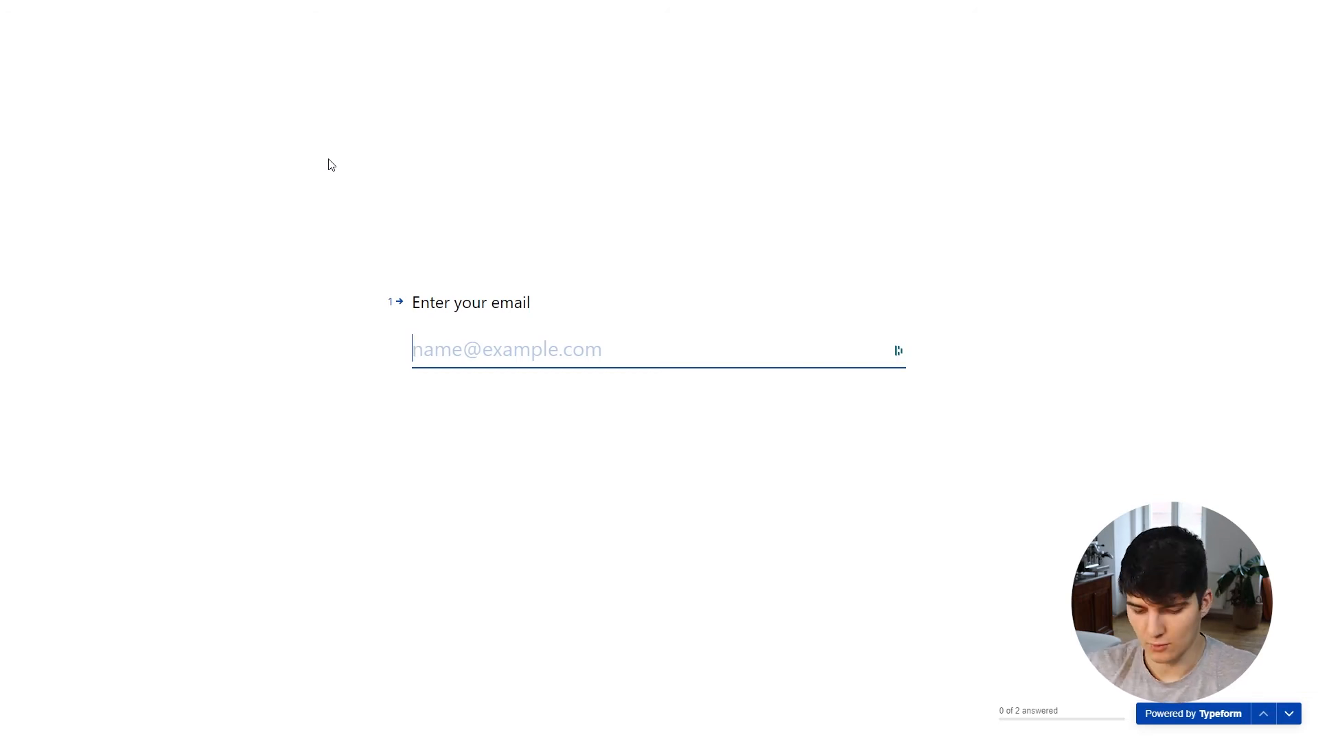
Step: Answer the form with a sample e-mail and 'This is our answer', then submit
text(example@zapier.com)
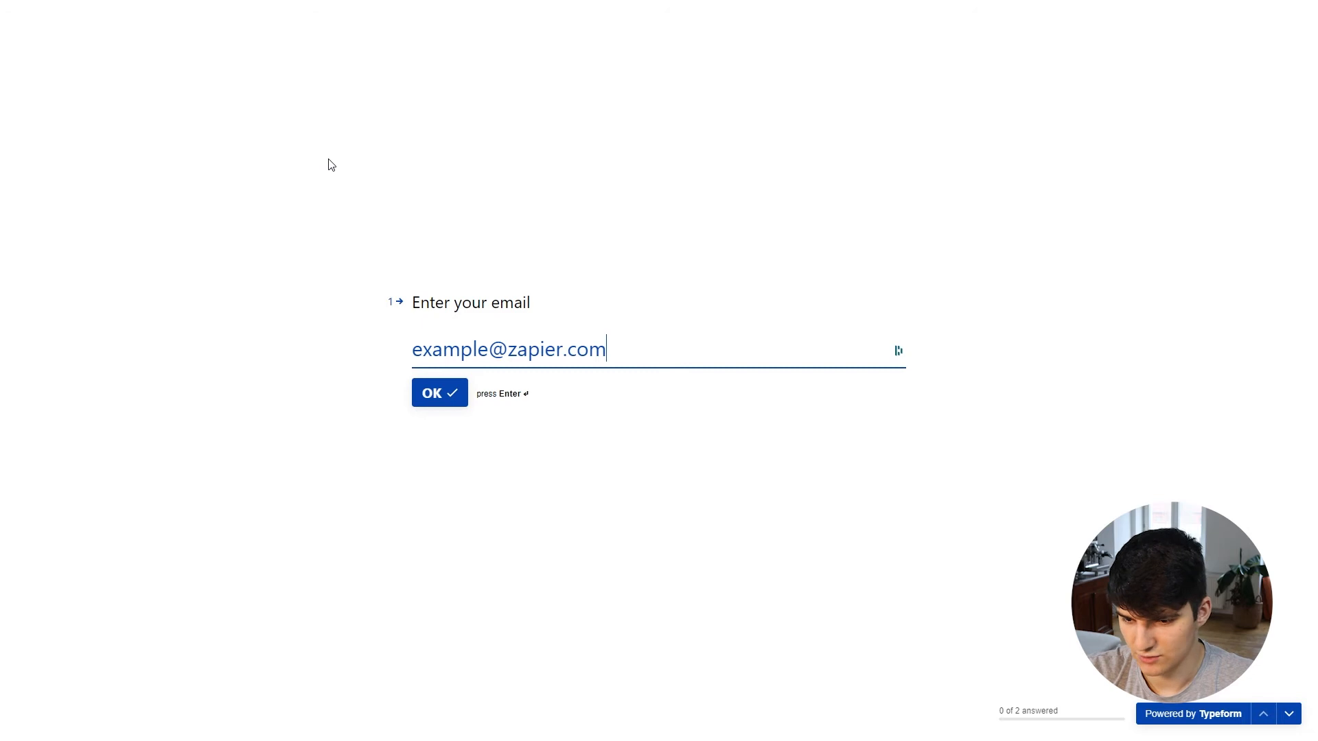
key(Return)
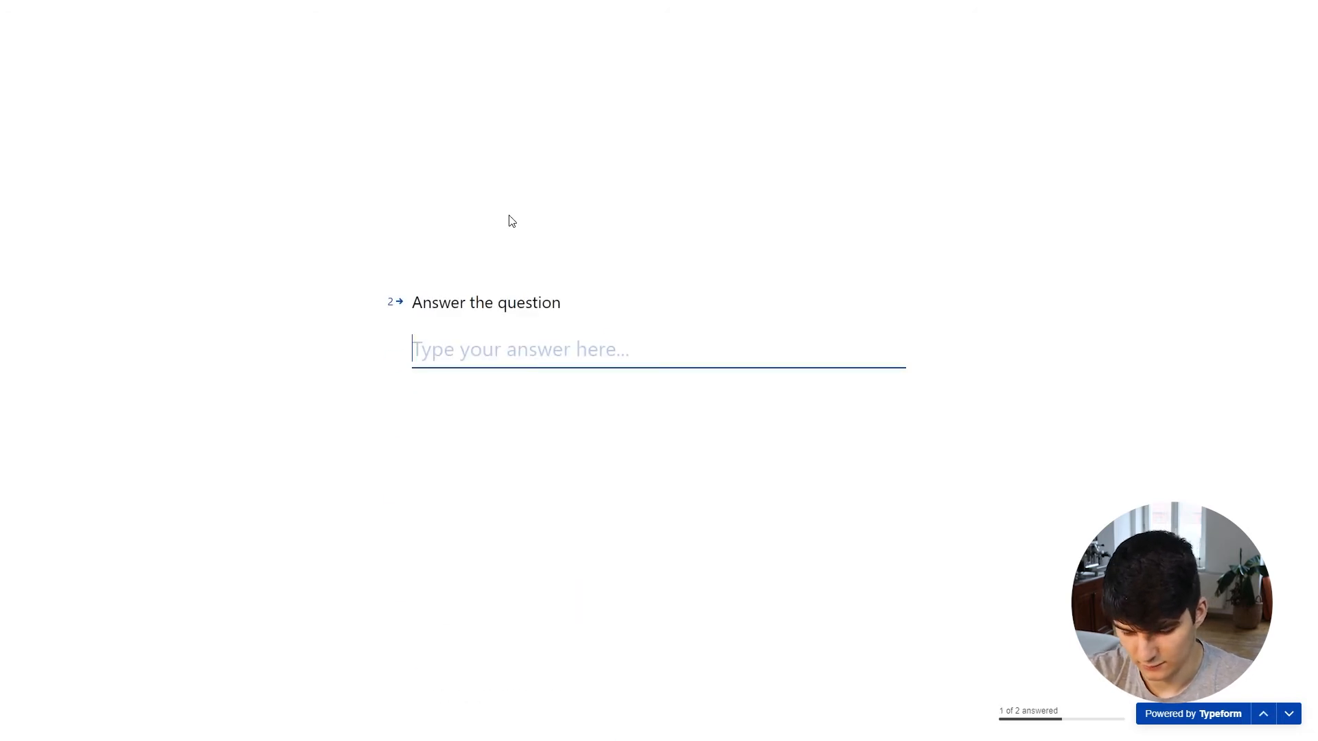
text(This)
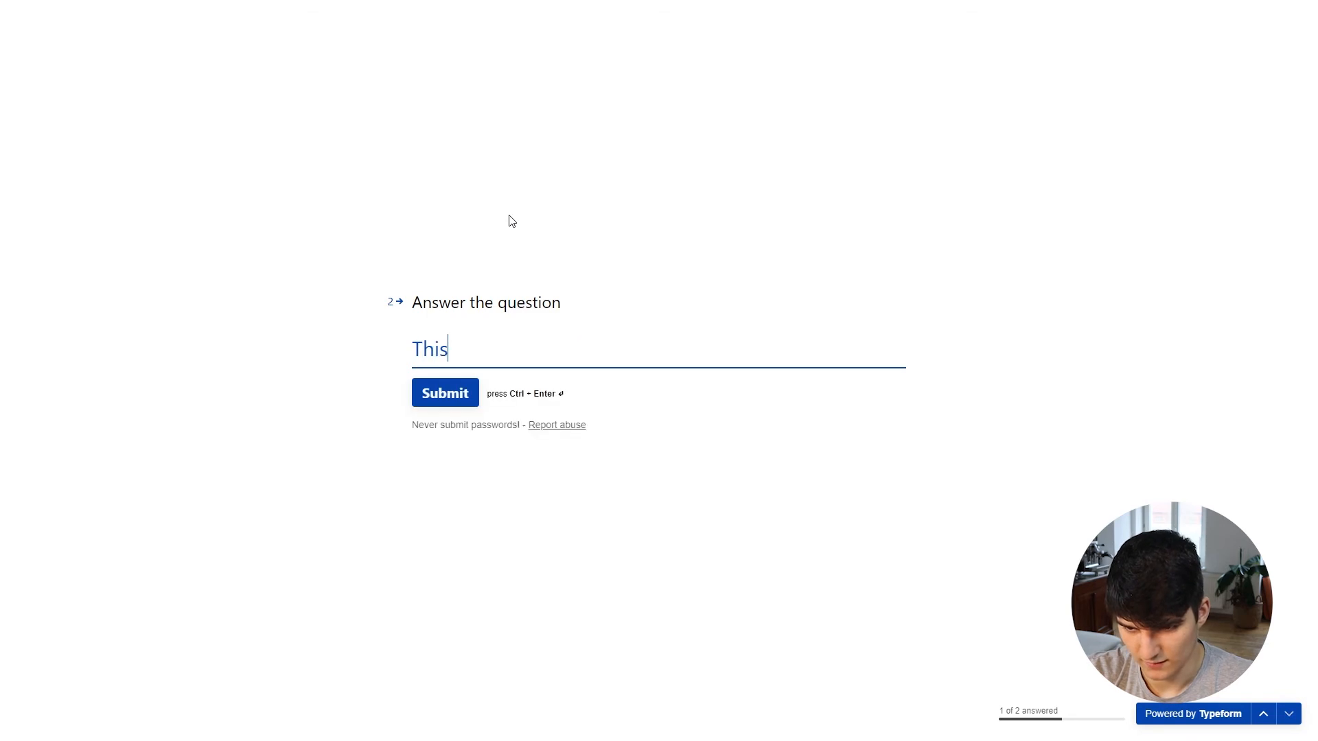
text( is our answer)
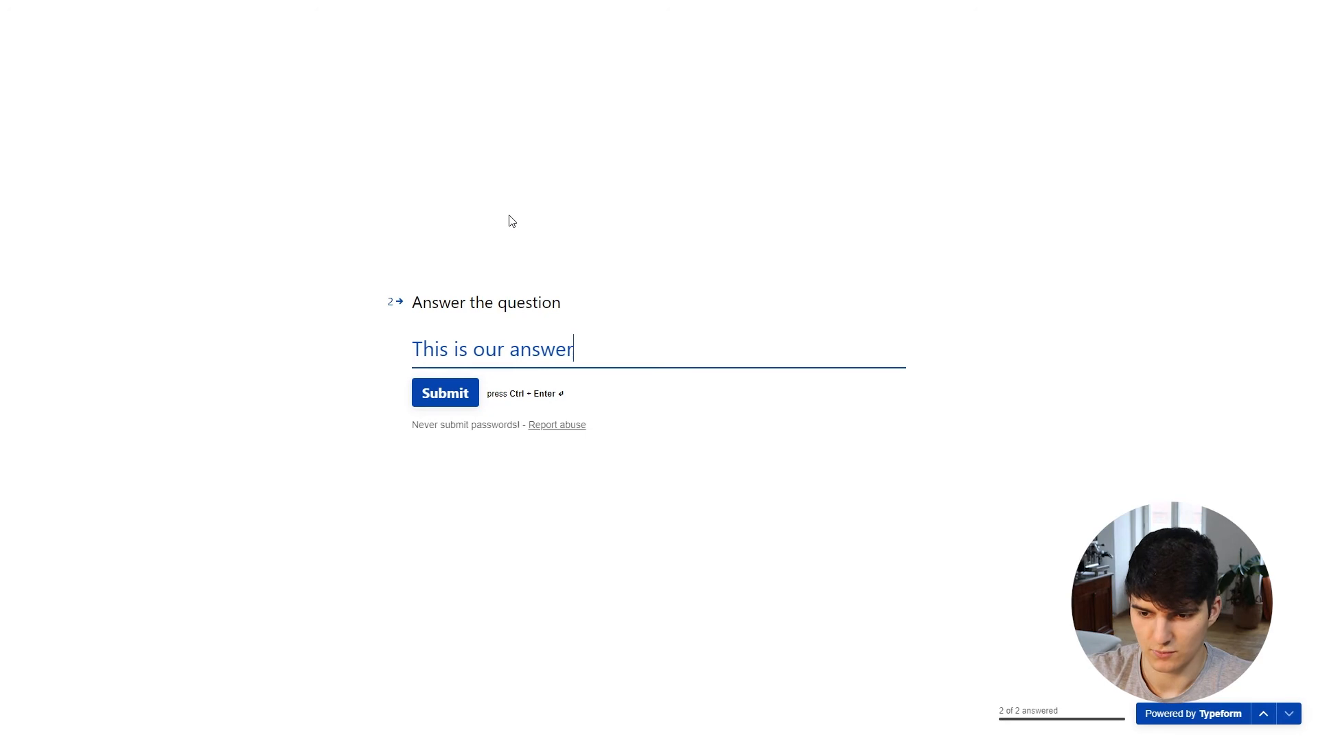
click(436, 400)
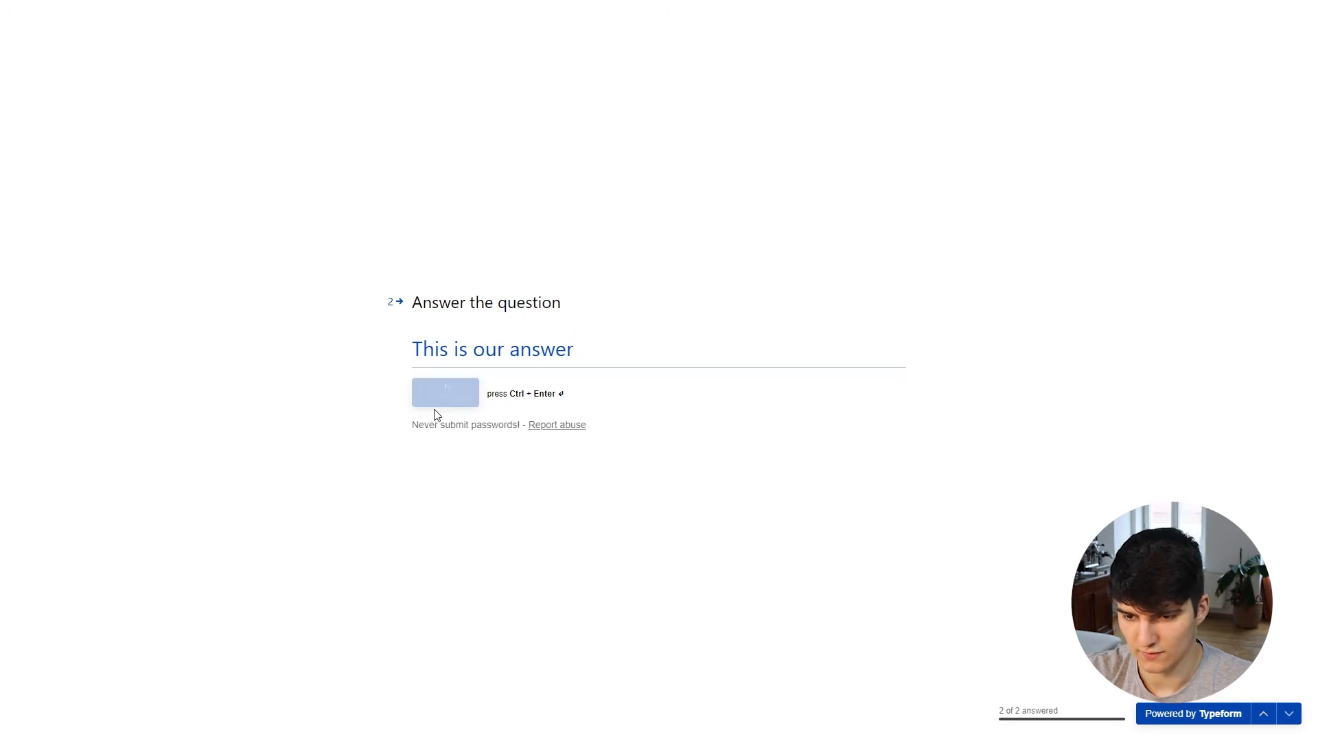